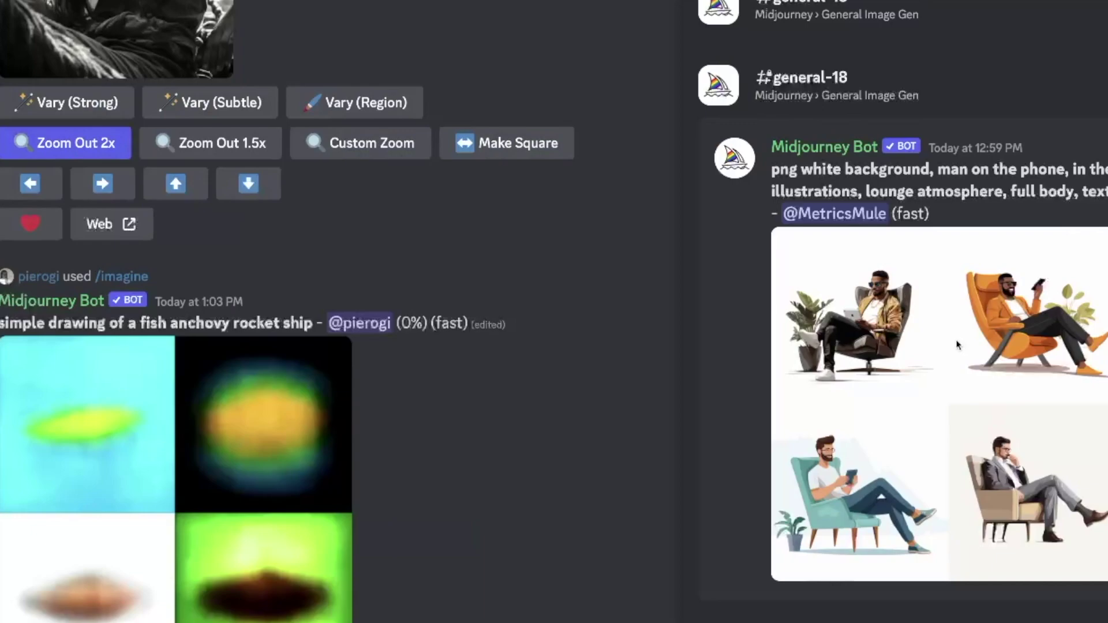
Enlarge the man-on-the-computer office illustration grid, close the preview, and scroll to its prompt.
{"action": "left_click", "coordinate": [658, 404]}
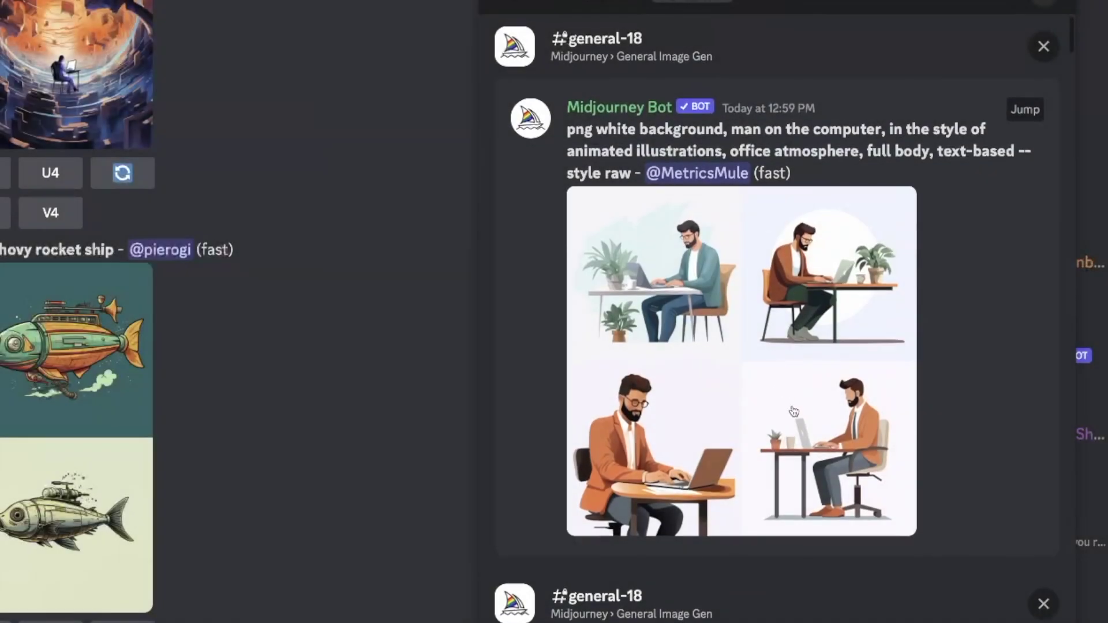
{"action": "left_click", "coordinate": [792, 405]}
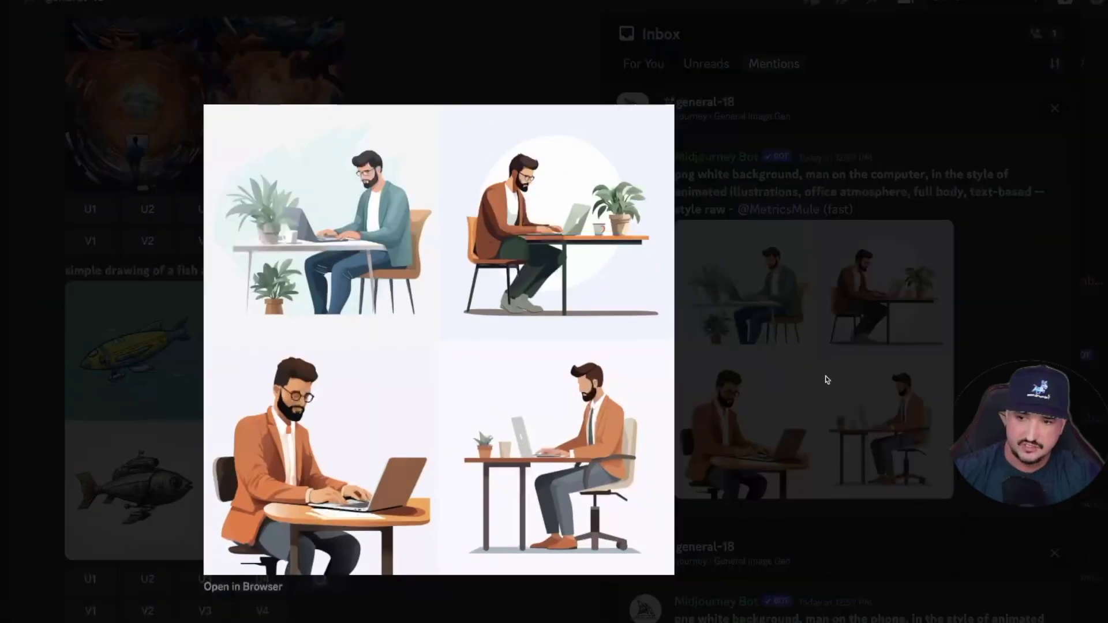
{"action": "left_click", "coordinate": [825, 379]}
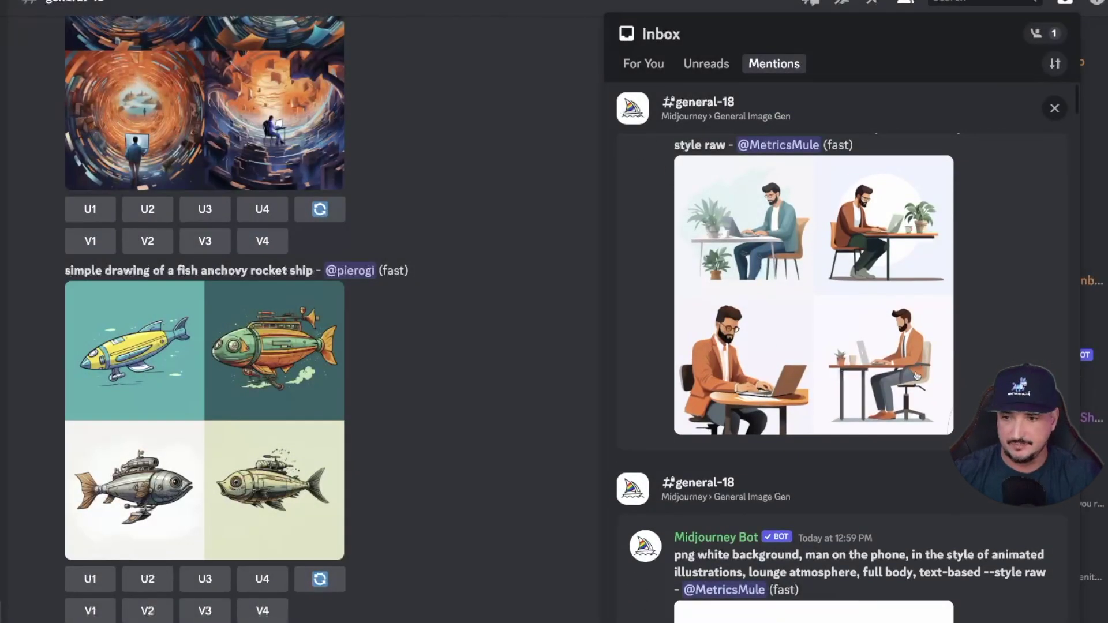
{"action": "scroll", "coordinate": [918, 376], "scroll_direction": "down", "scroll_amount": 5}
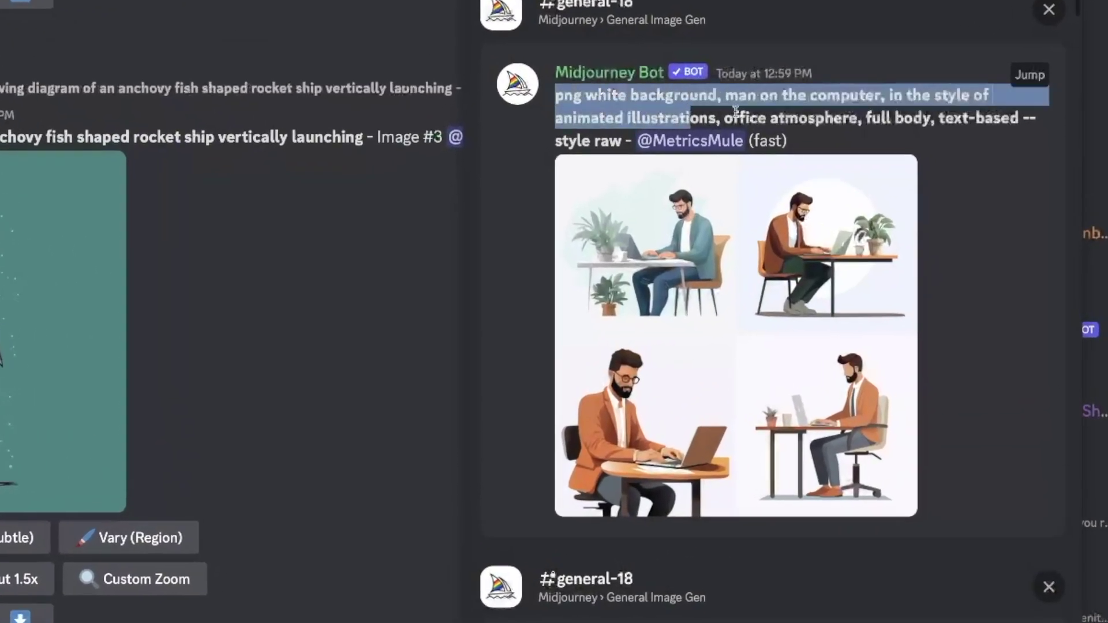
Copy the office prompt and resubmit it via /imagine with --stylize 0 appended.
{"action": "left_click_drag", "start_coordinate": [747, 110], "coordinate": [626, 142]}
{"action": "key", "text": "super+c"}
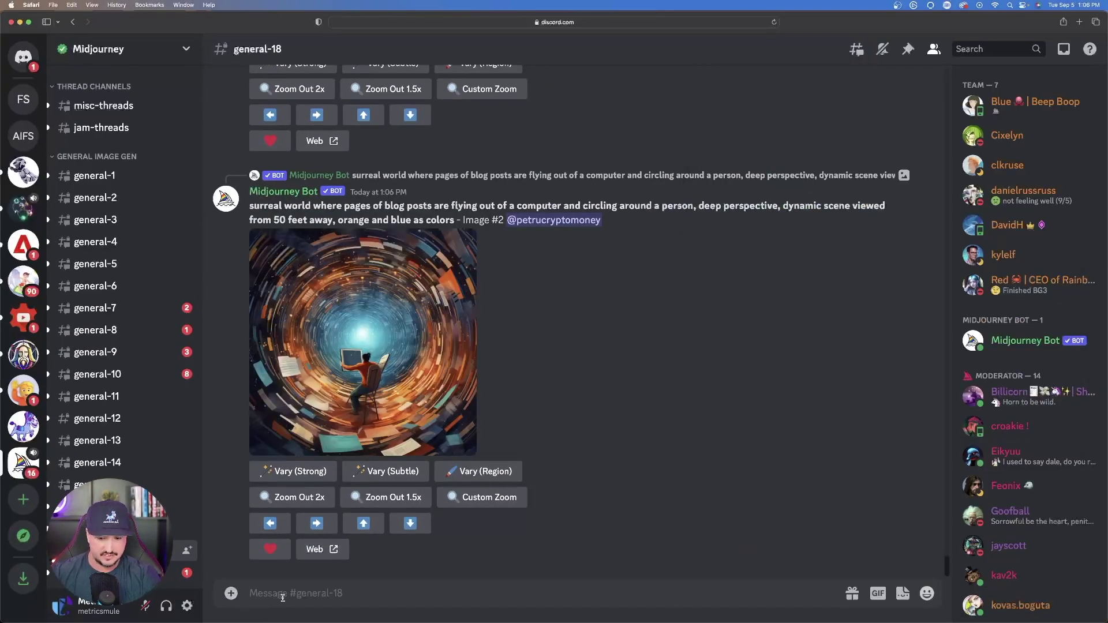
{"action": "type", "text": "/"}
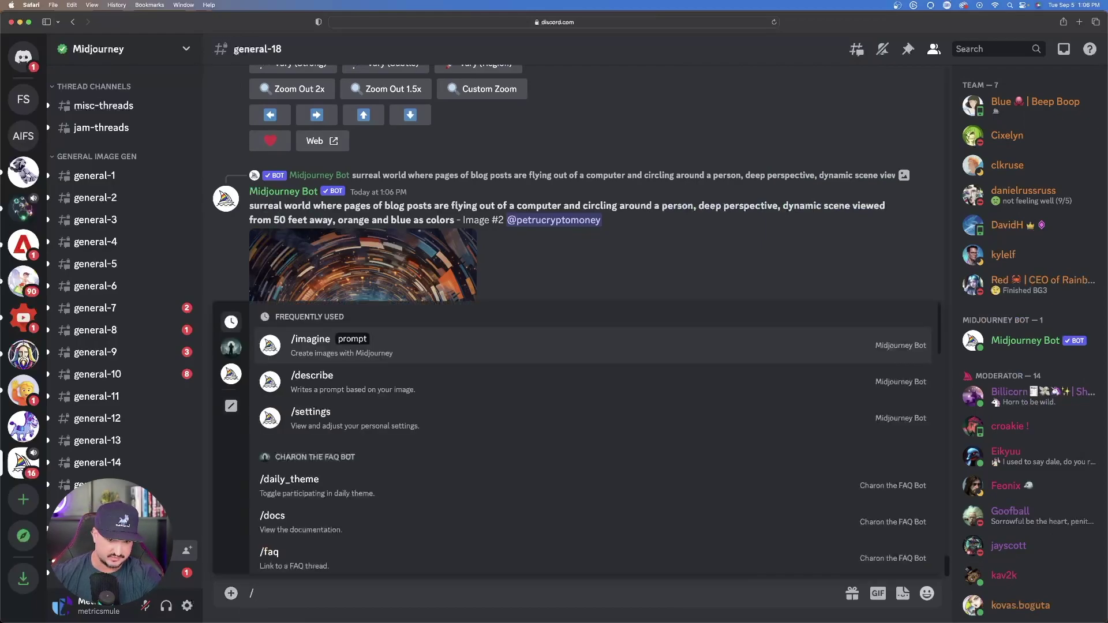
{"action": "left_click", "coordinate": [357, 353]}
{"action": "key", "text": "super+v"}
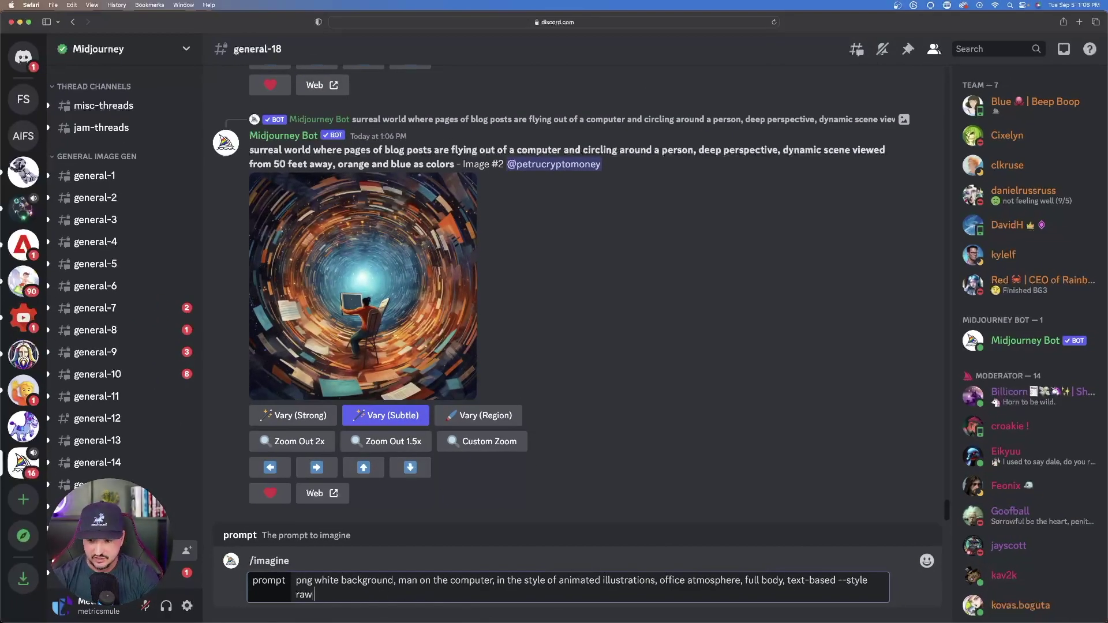
{"action": "type", "text": "--stylize 0"}
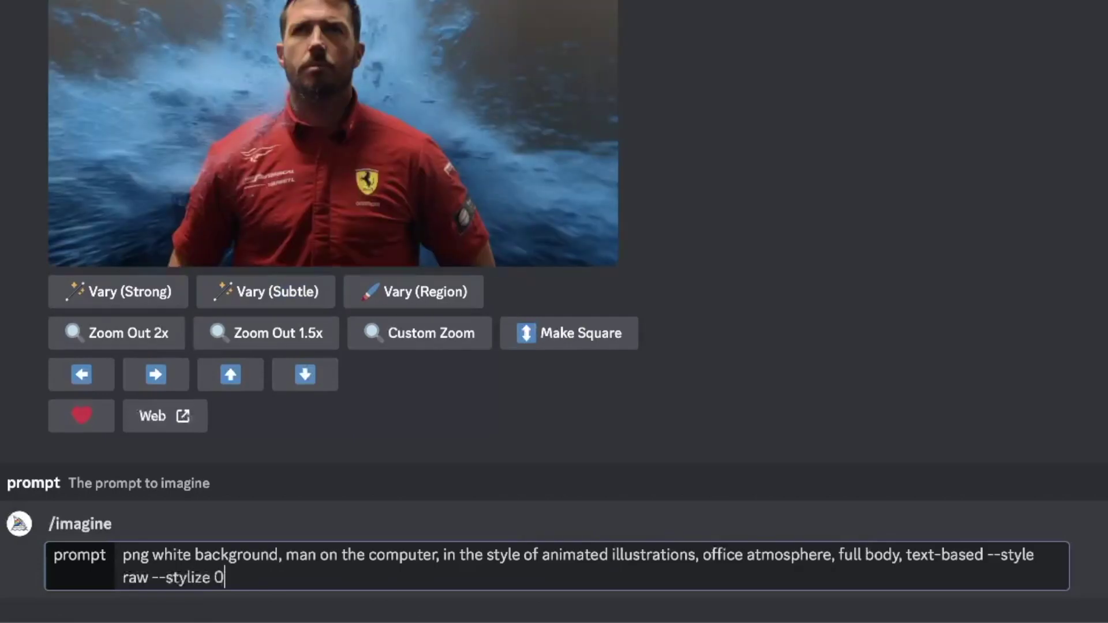
{"action": "key", "text": "Return"}
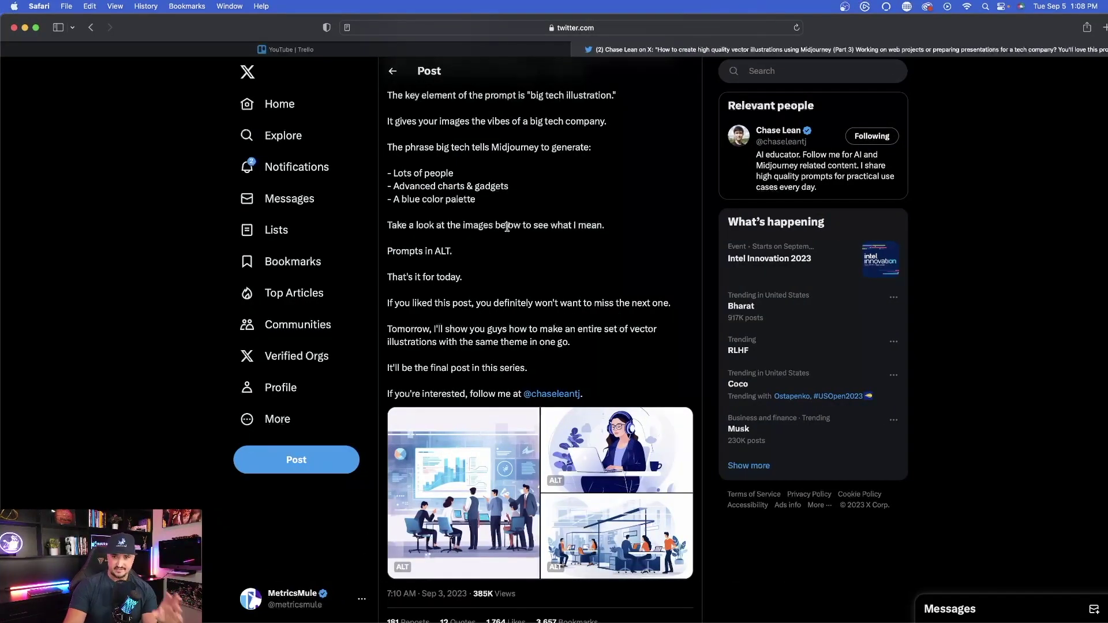
Scroll through the X post explaining big tech illustration prompts and its example images.
{"action": "scroll", "coordinate": [434, 163], "scroll_direction": "up", "scroll_amount": 2}
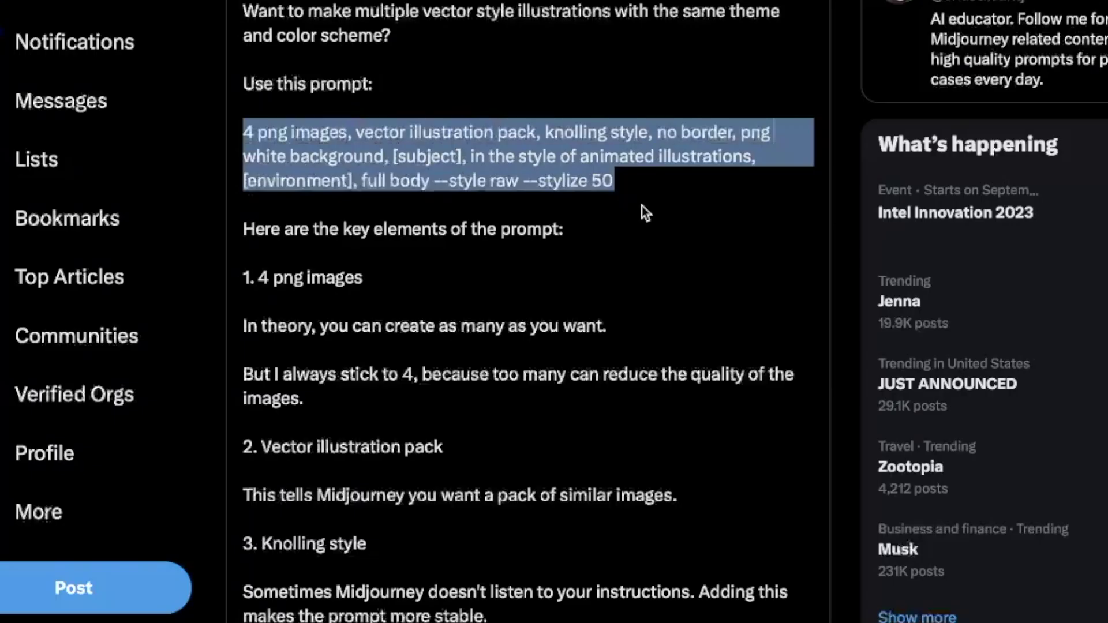
Highlight the 'pack of similar images' line in the prompt post, then scroll to the example grid.
{"action": "left_click", "coordinate": [604, 255]}
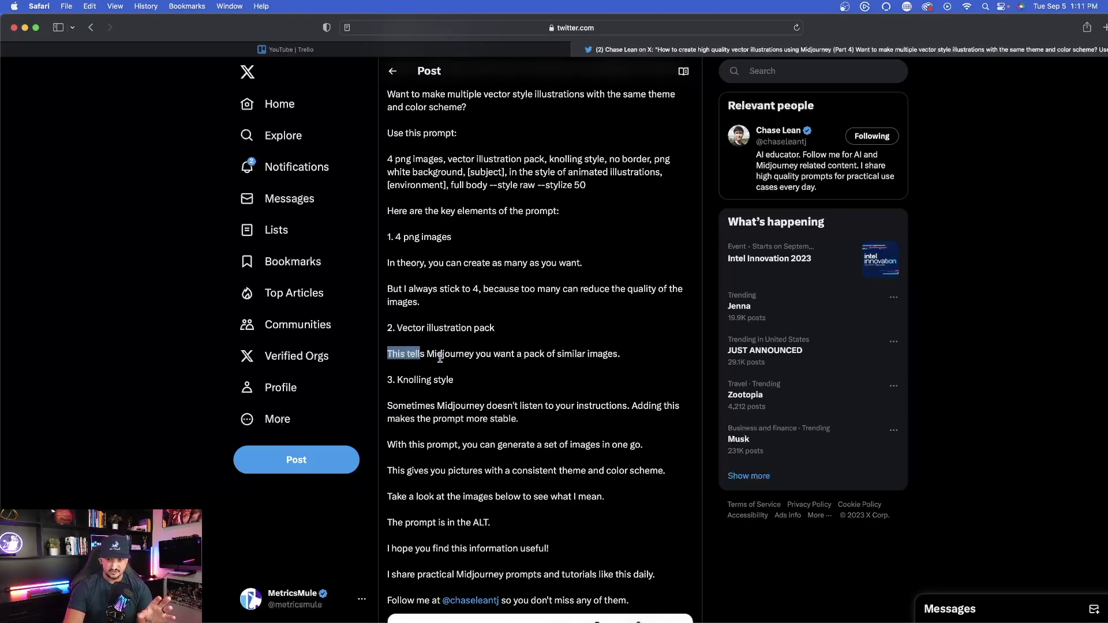
{"action": "left_click_drag", "start_coordinate": [463, 360], "coordinate": [604, 362]}
{"action": "left_click", "coordinate": [575, 385]}
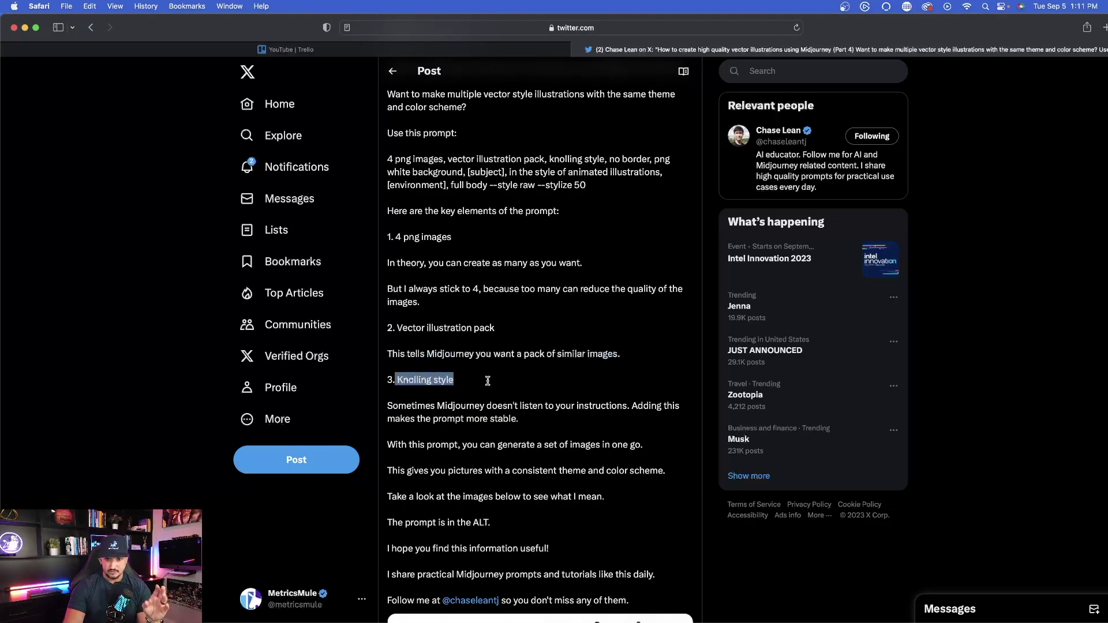
{"action": "scroll", "coordinate": [468, 377], "scroll_direction": "down", "scroll_amount": 3}
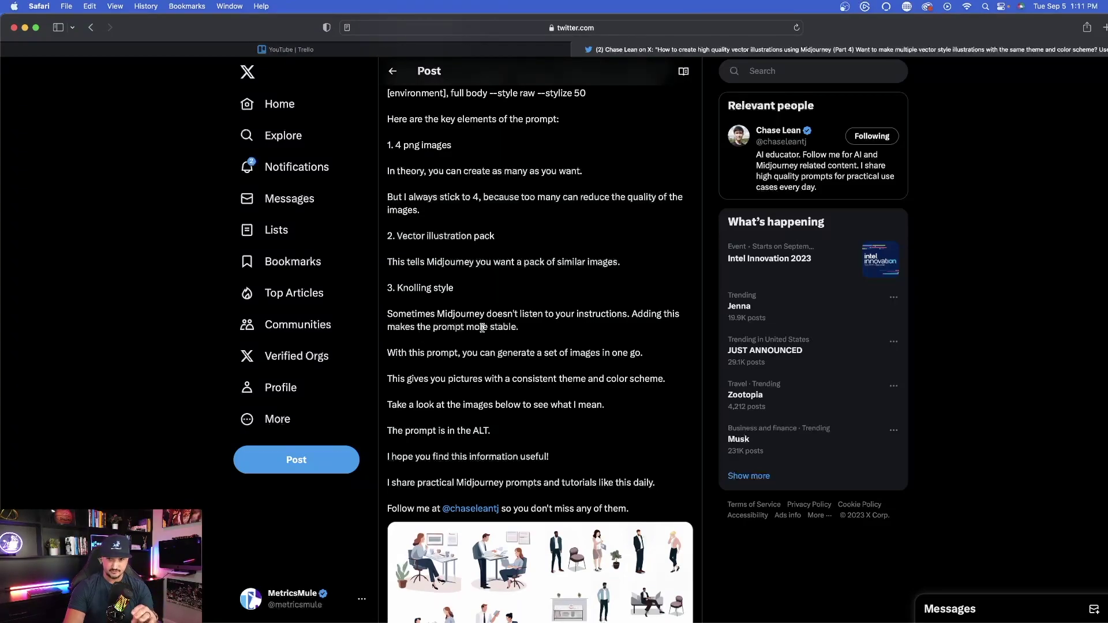
{"action": "scroll", "coordinate": [482, 327], "scroll_direction": "down", "scroll_amount": 9}
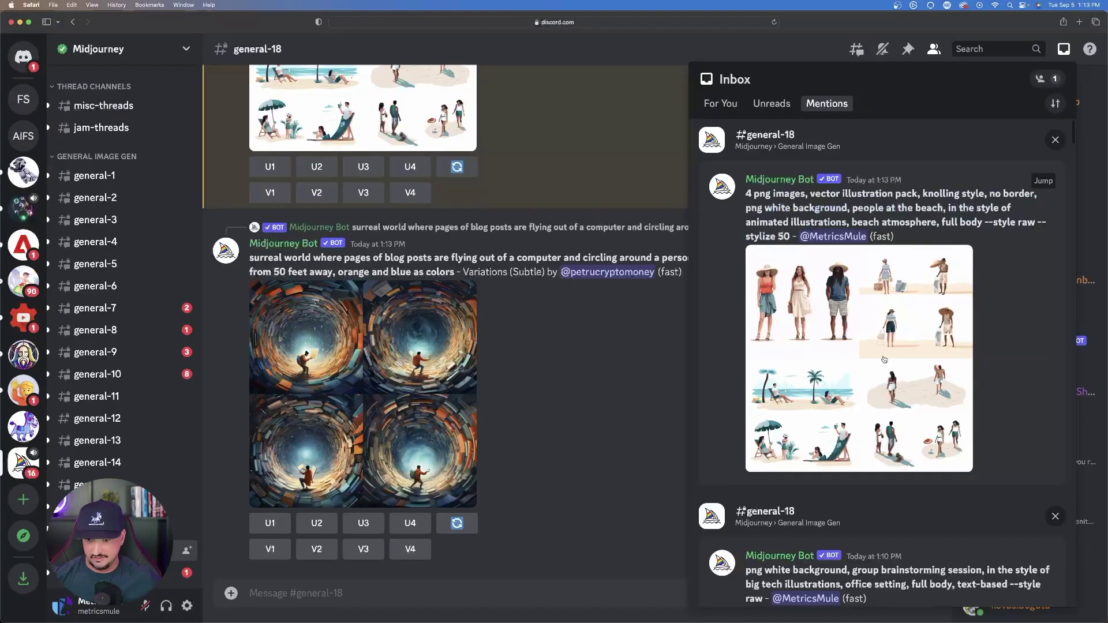
Enlarge the beach-people illustration pack and open it full-size in a browser tab.
{"action": "left_click", "coordinate": [884, 358]}
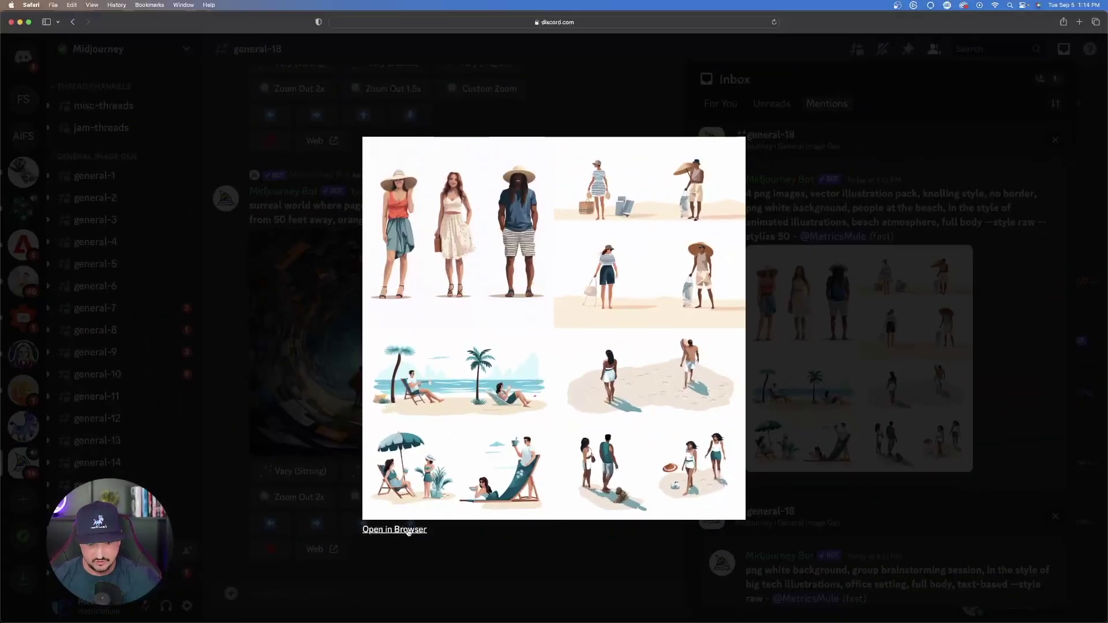
{"action": "left_click", "coordinate": [408, 529]}
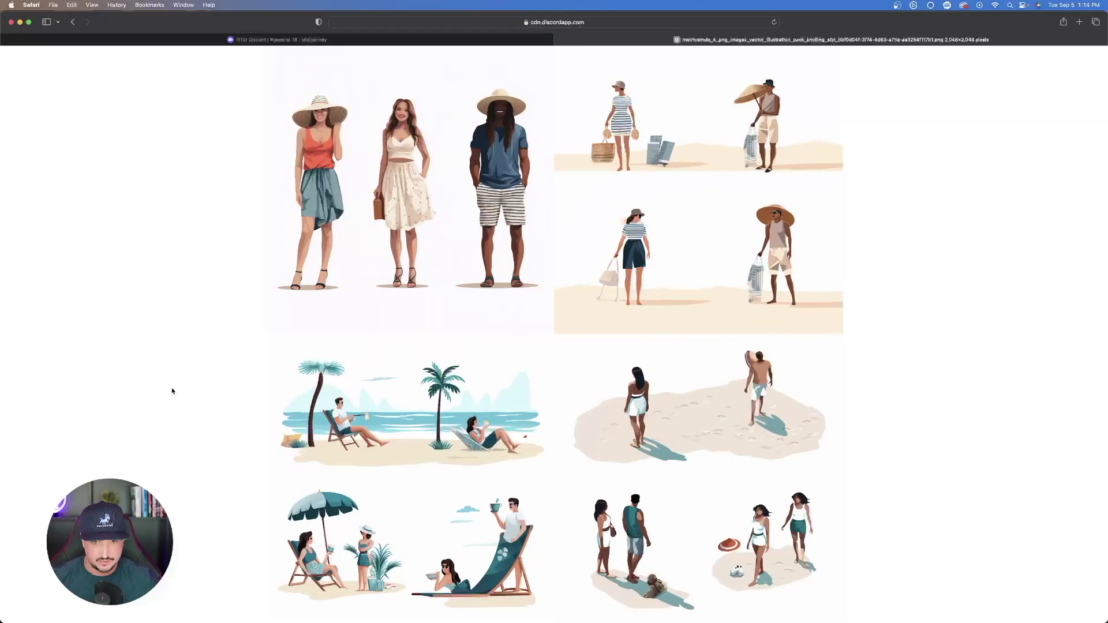
Close the image tab, change the --stylize value to 10, and enlarge the resulting park pack.
{"action": "key", "text": "super+w"}
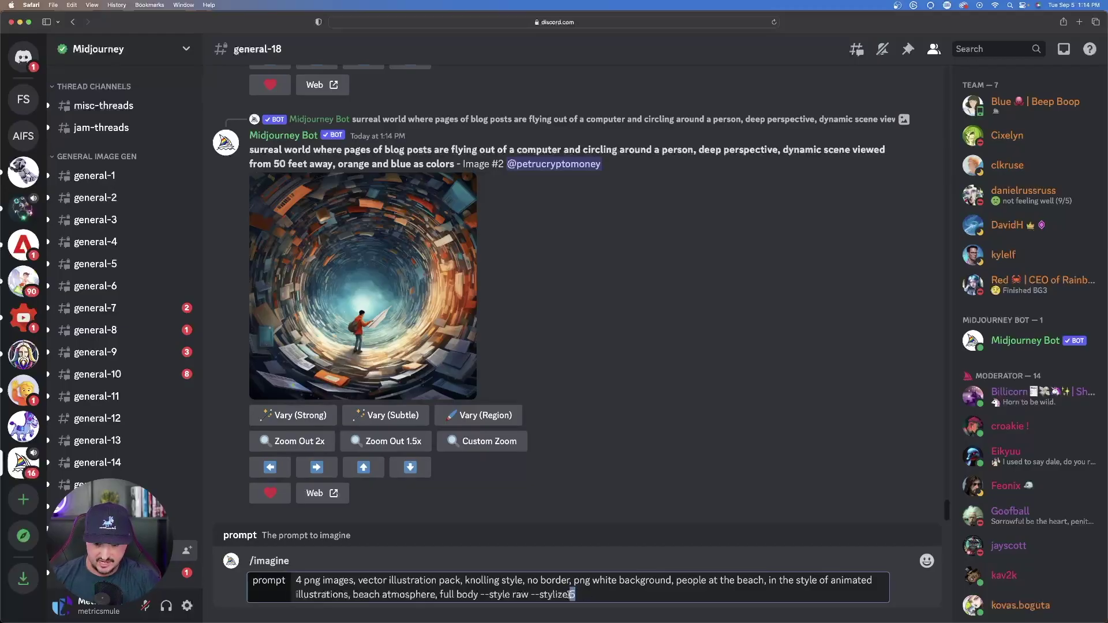
{"action": "type", "text": "10"}
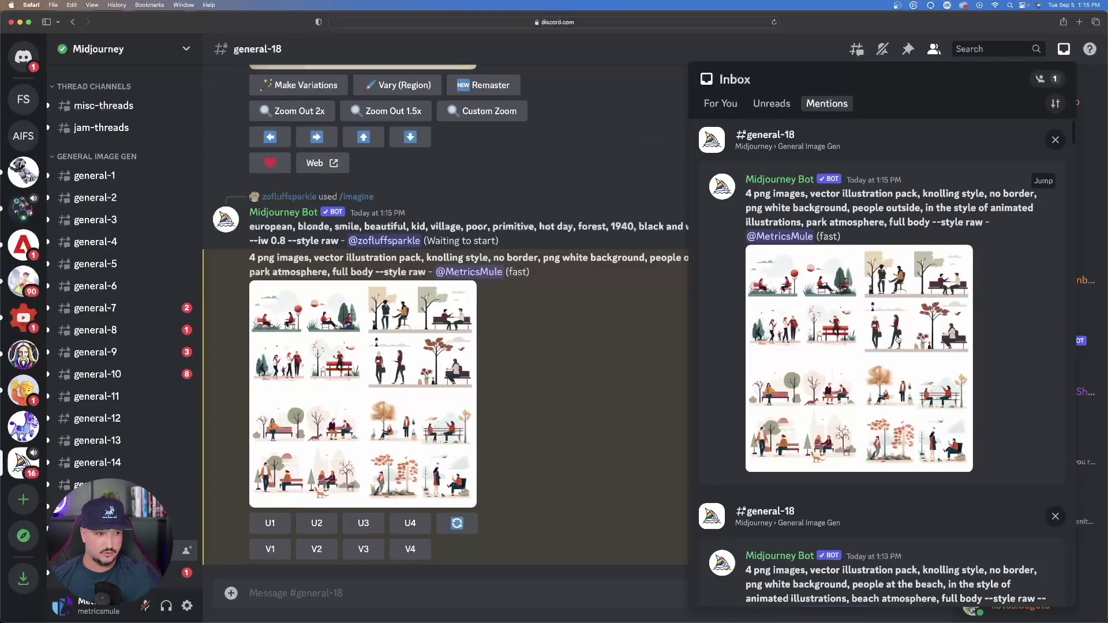
{"action": "left_click", "coordinate": [899, 340]}
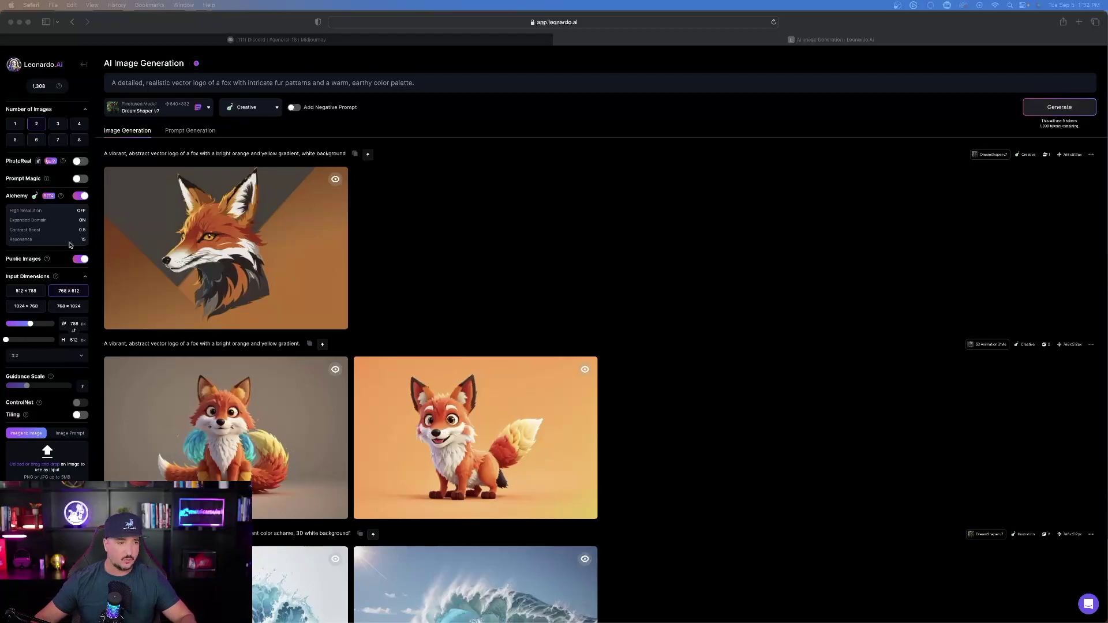
Enlarge the second fox image in Leonardo.AI, then close the preview.
{"action": "left_click", "coordinate": [708, 453]}
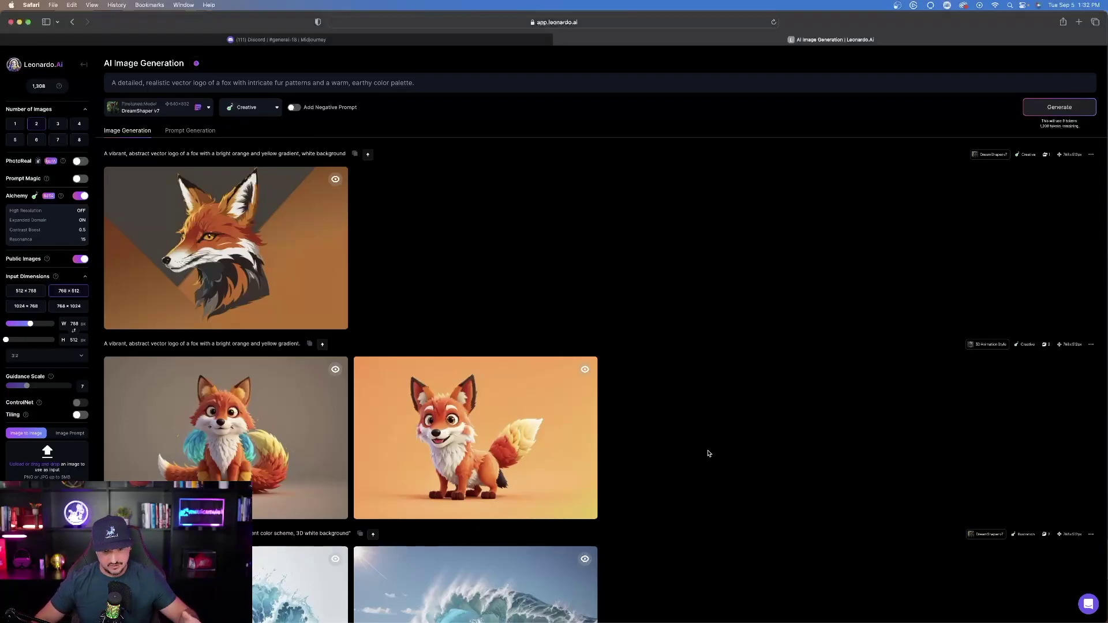
{"action": "left_click", "coordinate": [450, 479]}
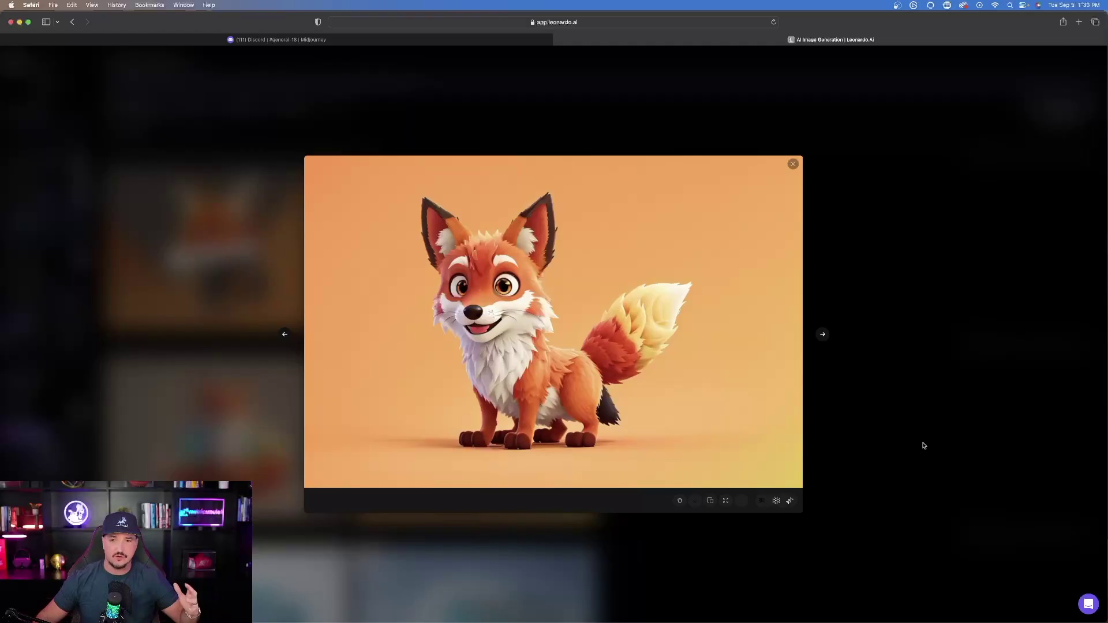
{"action": "left_click", "coordinate": [923, 445]}
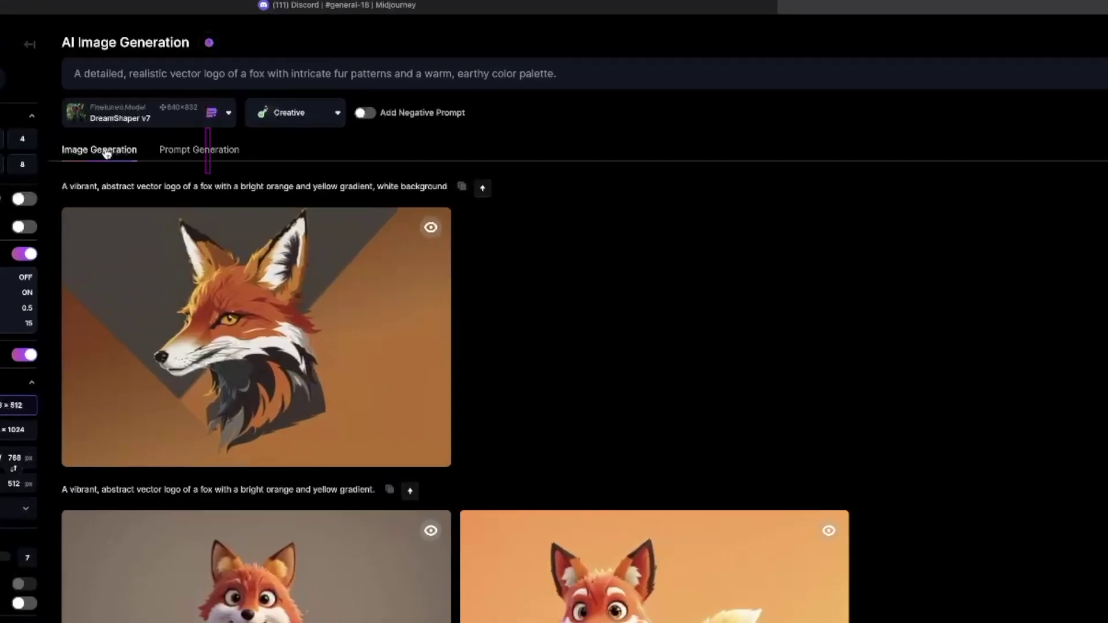
Open Leonardo.AI's Prompt Generation tool.
{"action": "left_click", "coordinate": [225, 153]}
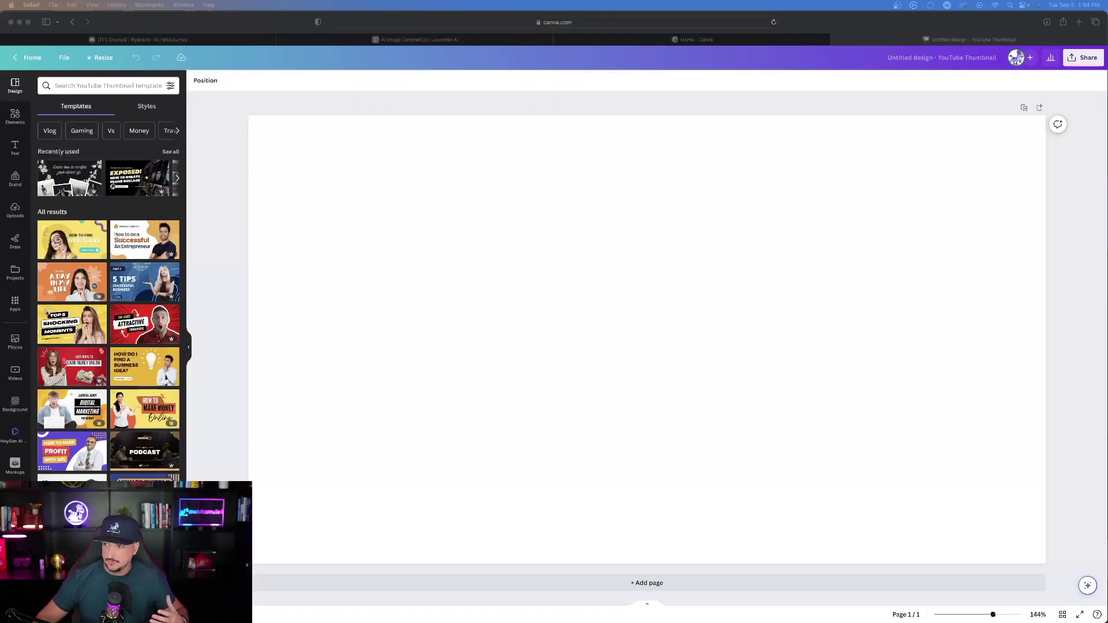
Add the uploaded fox image to the YouTube Thumbnail, moving it up-left and enlarging it.
{"action": "left_click", "coordinate": [15, 210]}
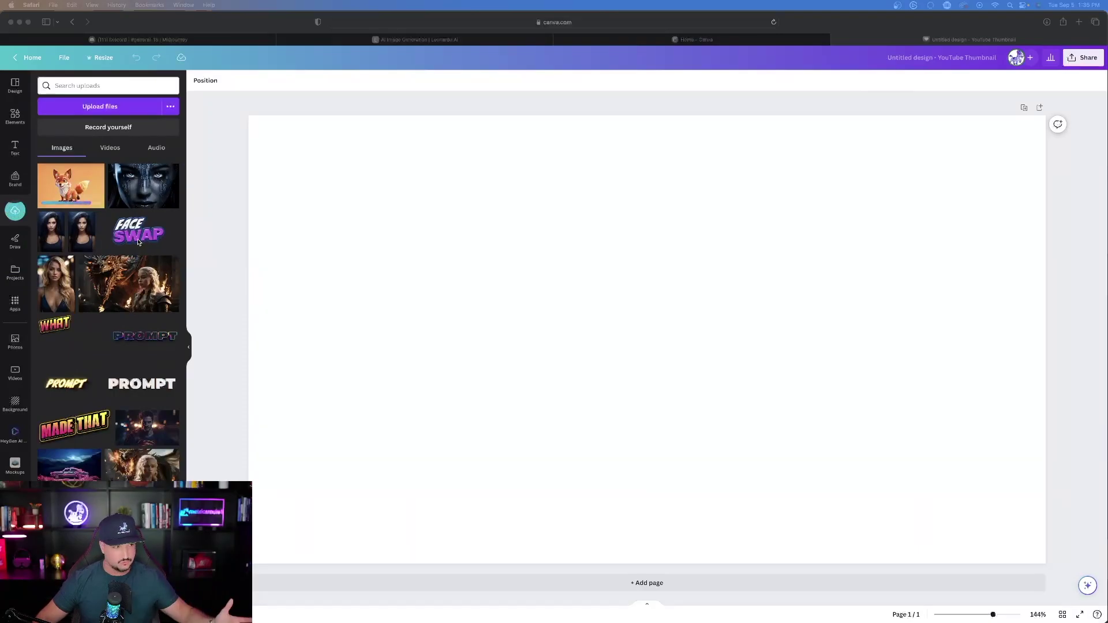
{"action": "left_click", "coordinate": [70, 185]}
{"action": "left_click", "coordinate": [58, 187]}
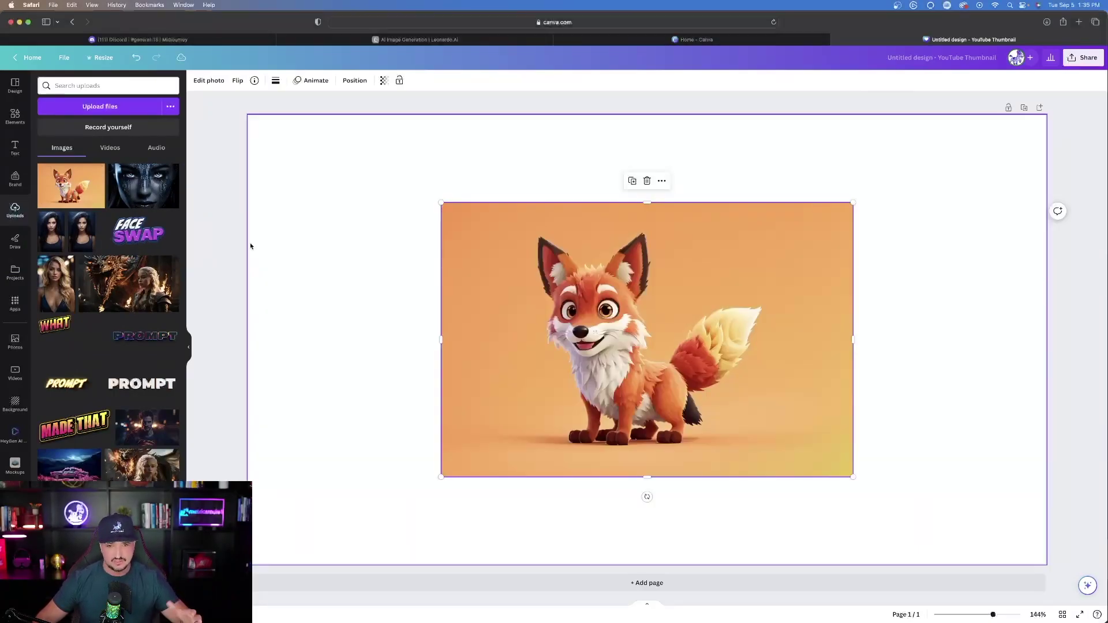
{"action": "left_click_drag", "start_coordinate": [554, 292], "coordinate": [476, 263]}
{"action": "left_click_drag", "start_coordinate": [773, 447], "coordinate": [877, 514]}
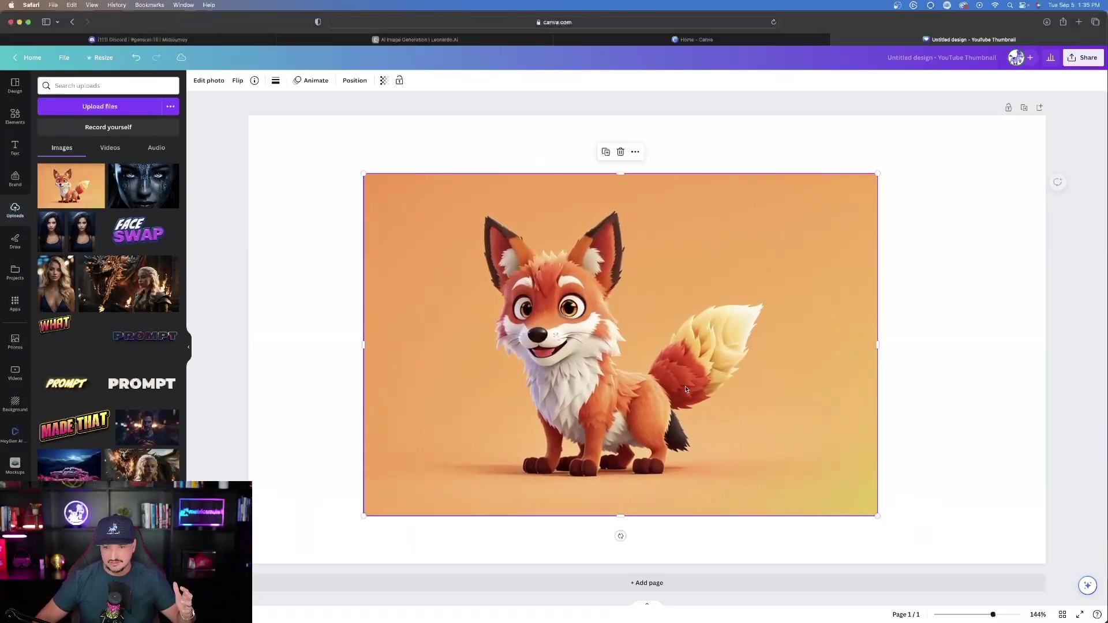
{"action": "left_click", "coordinate": [284, 235]}
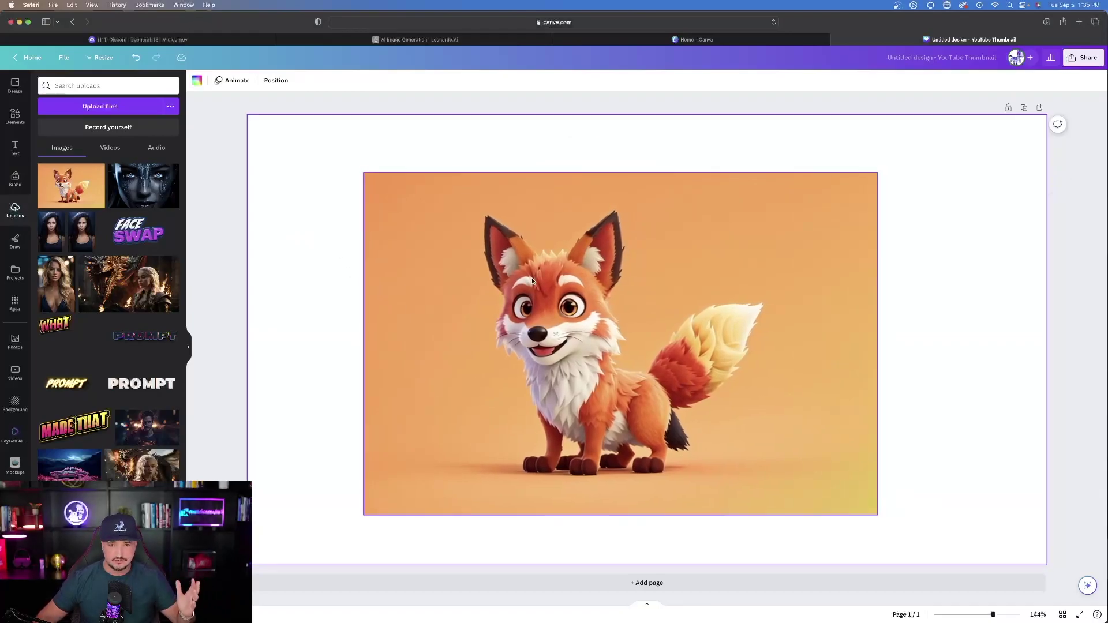
{"action": "left_click", "coordinate": [484, 264]}
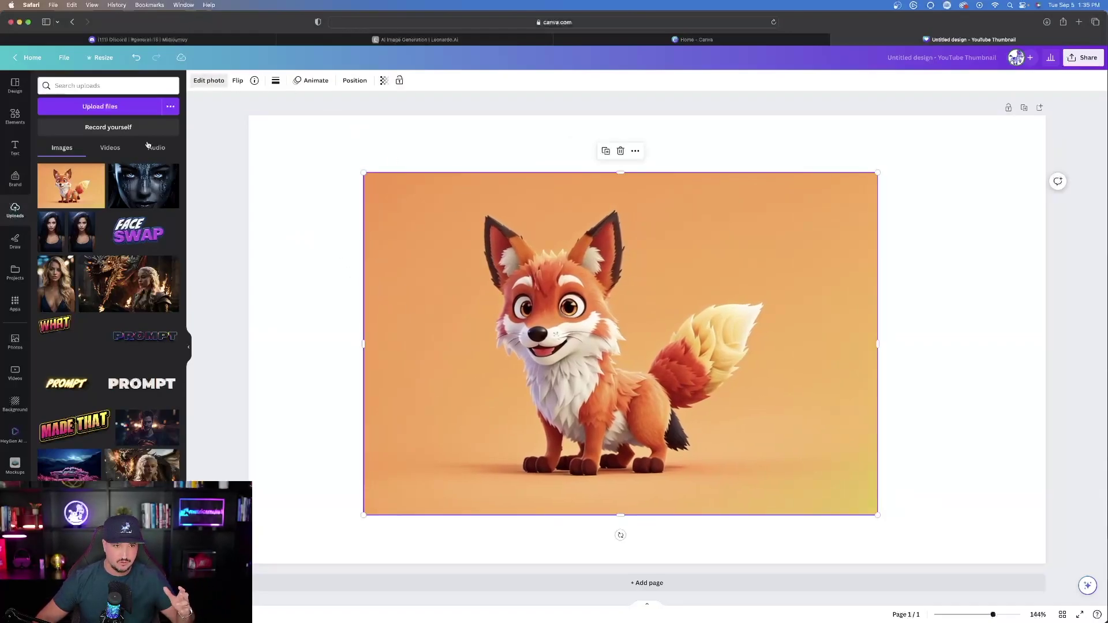
Remove the fox's orange background, then enlarge and reposition the cutout right and down.
{"action": "left_click", "coordinate": [61, 142]}
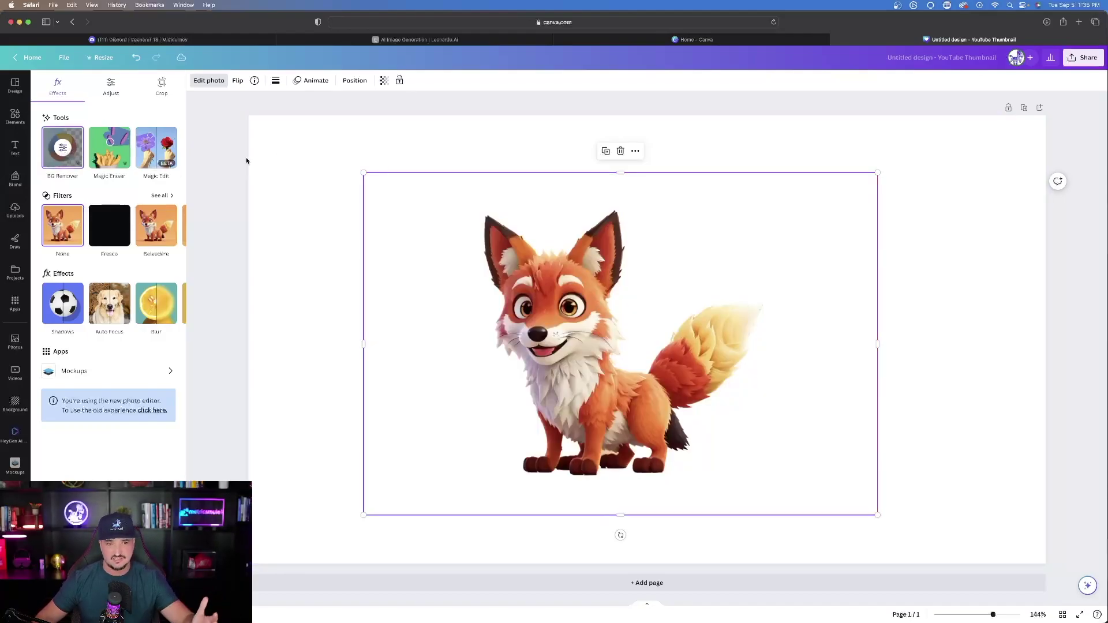
{"action": "left_click", "coordinate": [246, 157]}
{"action": "left_click_drag", "start_coordinate": [363, 173], "coordinate": [188, 54]}
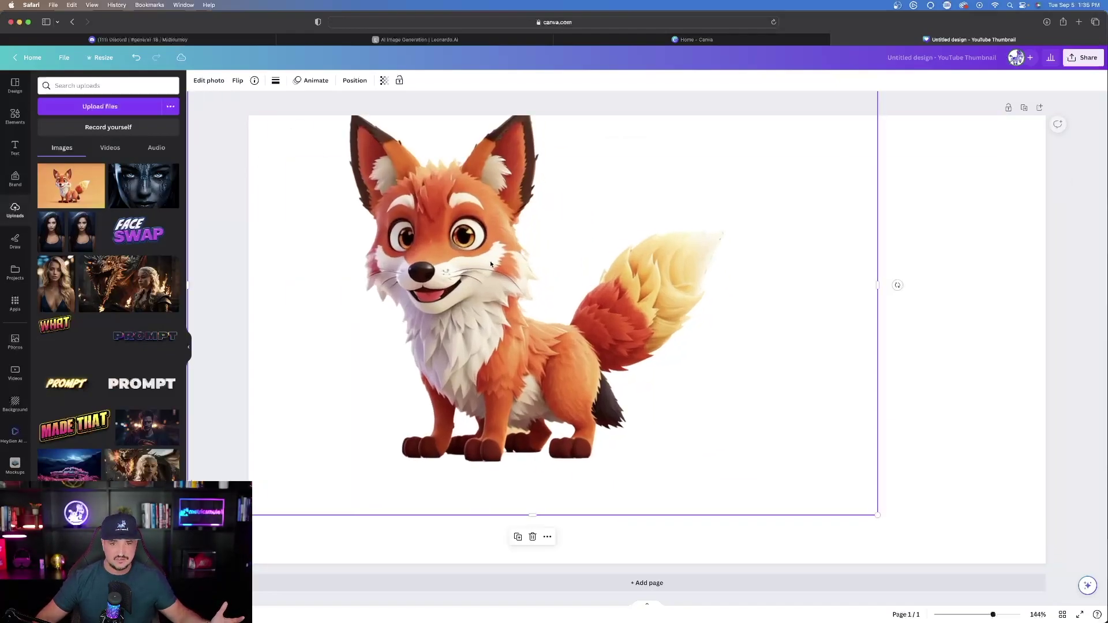
{"action": "left_click_drag", "start_coordinate": [404, 231], "coordinate": [533, 295]}
{"action": "left_click", "coordinate": [221, 228]}
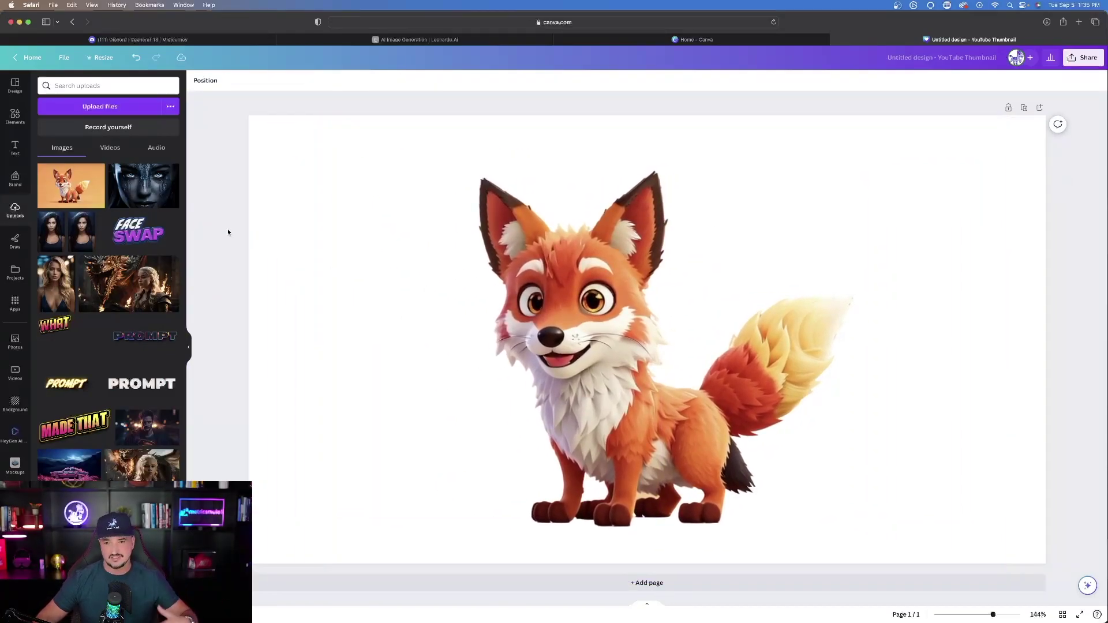
Download the design as a PNG with transparent background.
{"action": "left_click", "coordinate": [1084, 58]}
{"action": "left_click", "coordinate": [977, 278]}
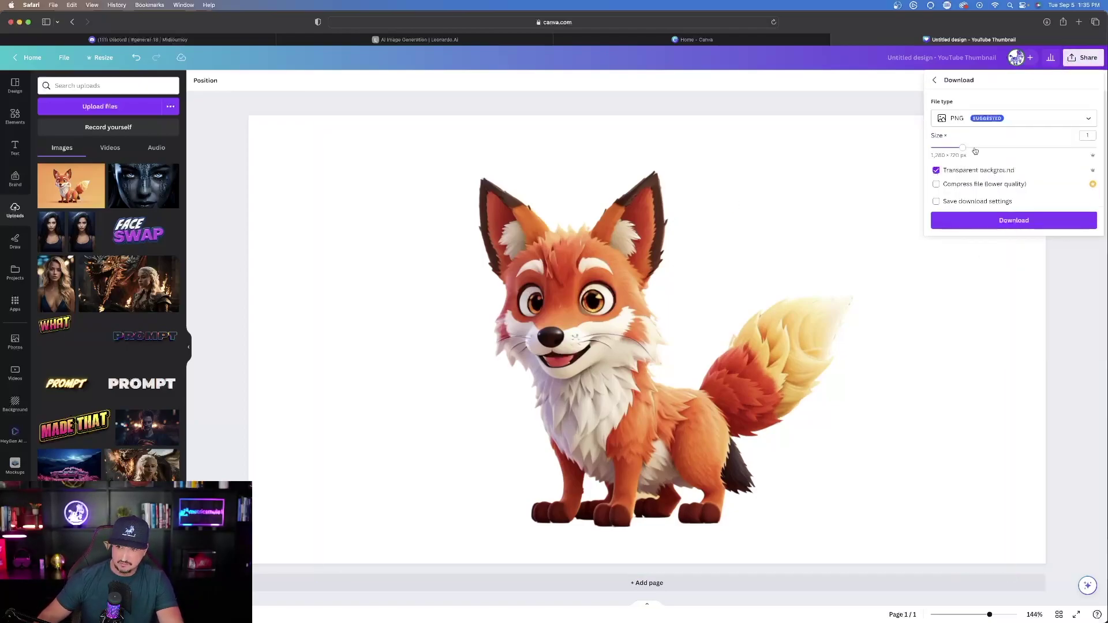
{"action": "left_click", "coordinate": [1020, 219]}
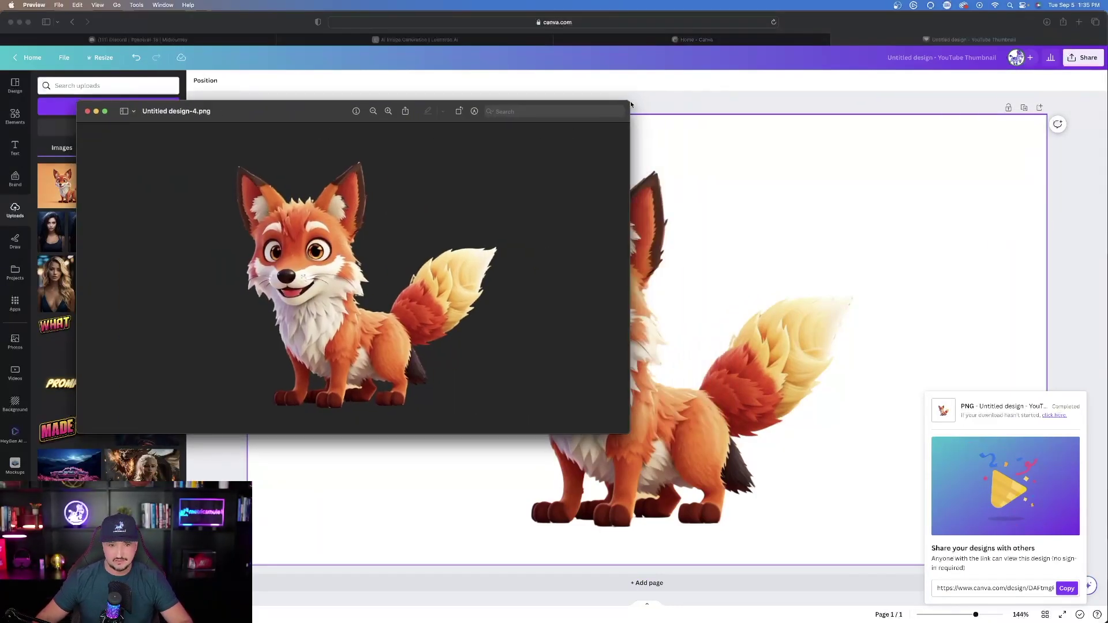
Shrink the downloaded PNG window and move it right beside the Leonardo.AI gallery.
{"action": "left_click_drag", "start_coordinate": [628, 103], "coordinate": [453, 126]}
{"action": "left_click", "coordinate": [414, 39]}
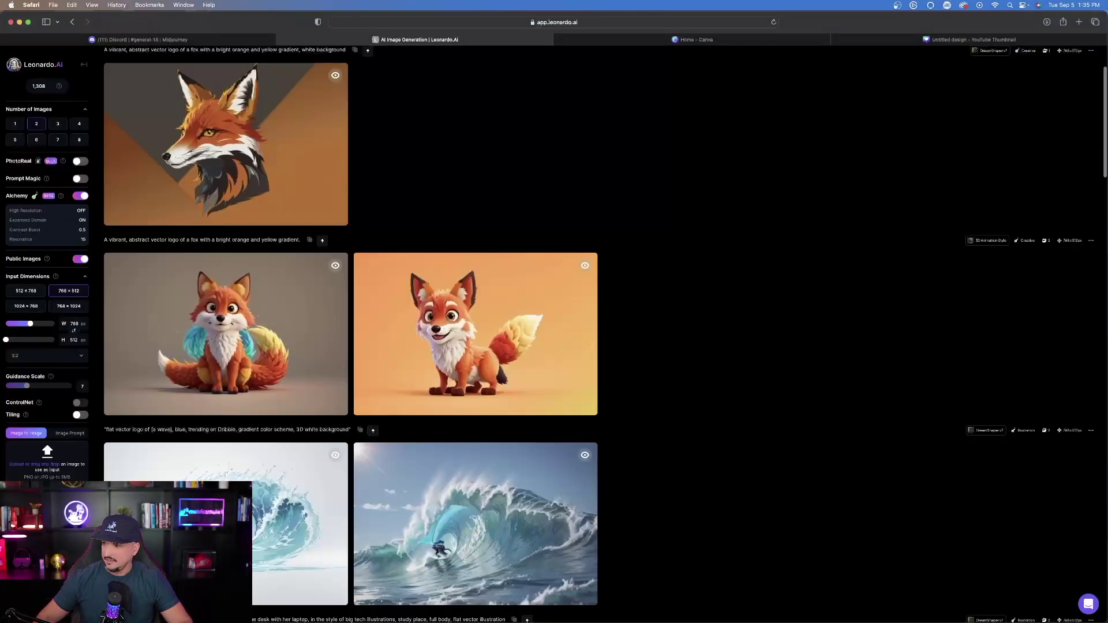
{"action": "key", "text": "super+Tab"}
{"action": "left_click_drag", "start_coordinate": [703, 109], "coordinate": [779, 147]}
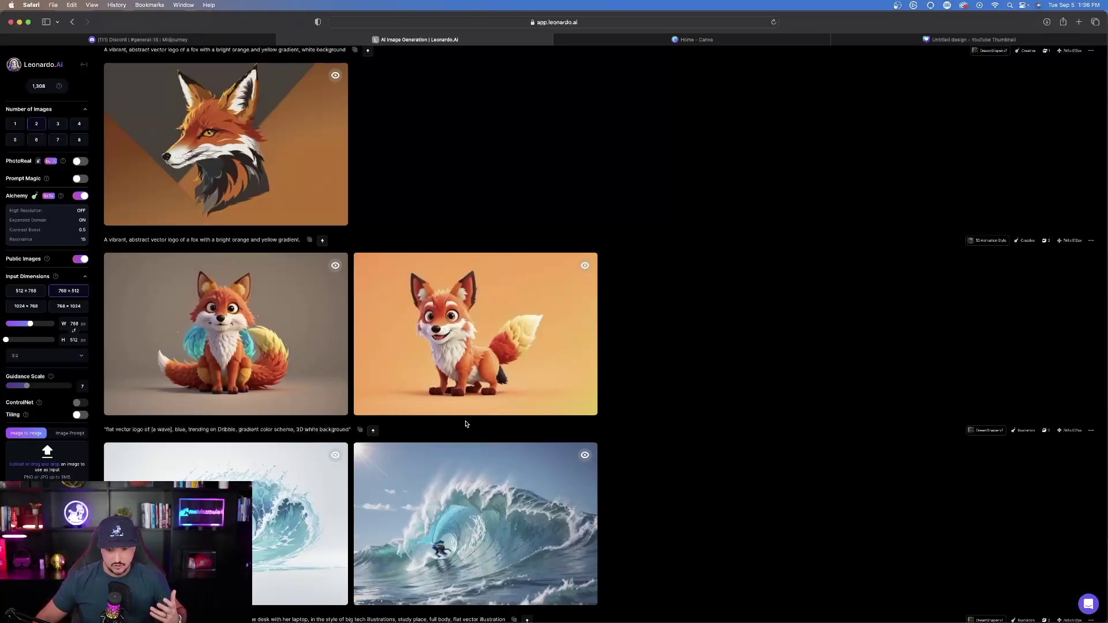
Remove the orange fox image's background in Leonardo.AI and download the cutout PNG.
{"action": "mouse_move", "coordinate": [433, 393]}
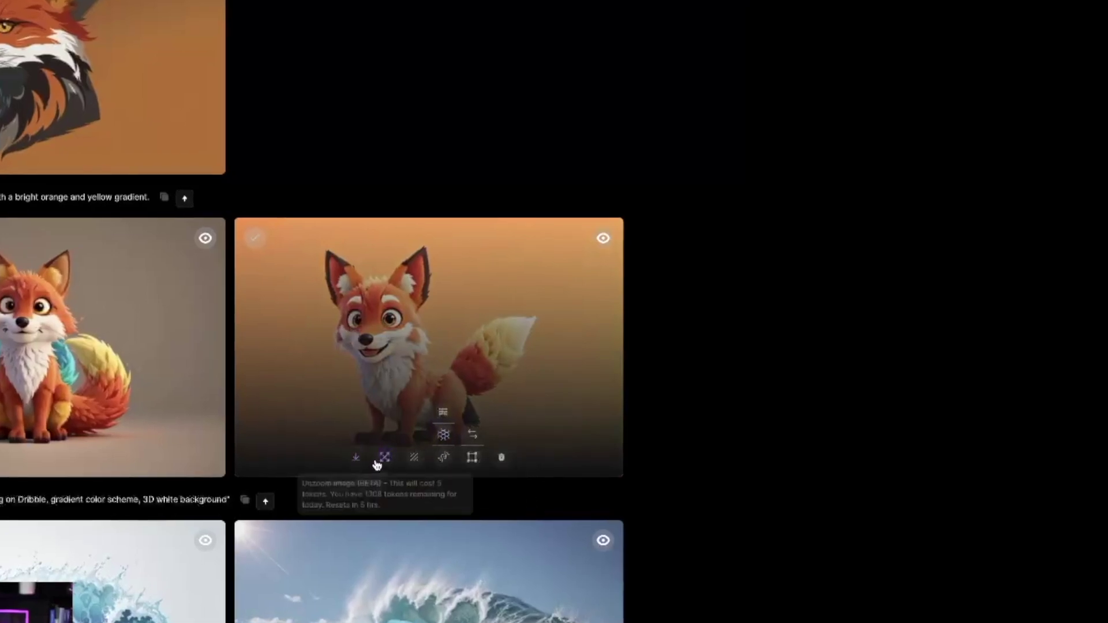
{"action": "left_click", "coordinate": [415, 459]}
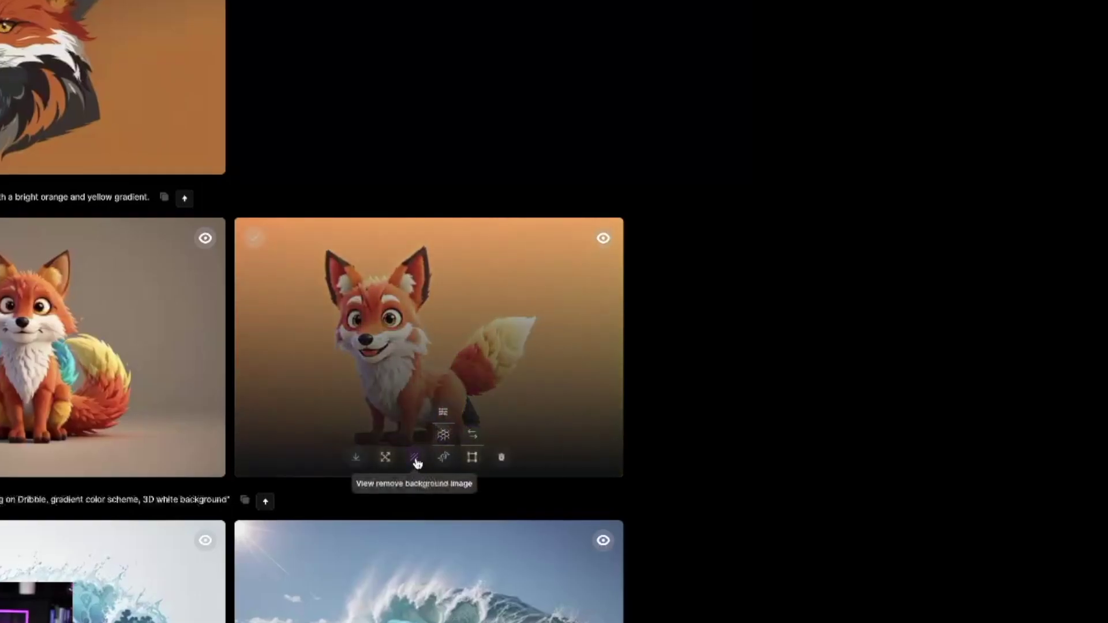
{"action": "left_click", "coordinate": [415, 459]}
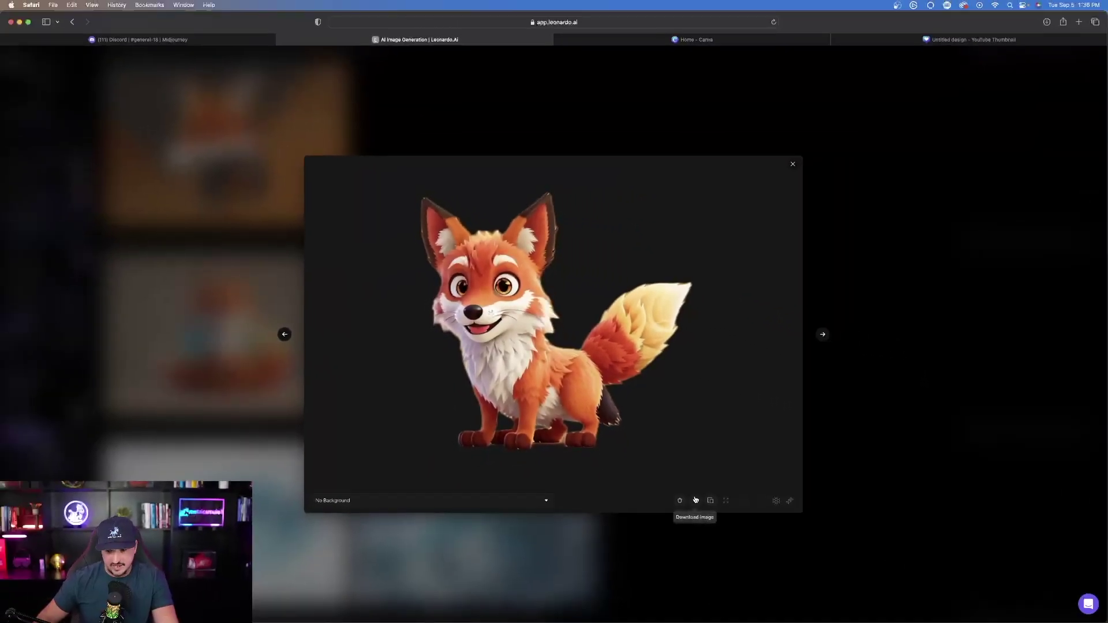
{"action": "left_click", "coordinate": [695, 499]}
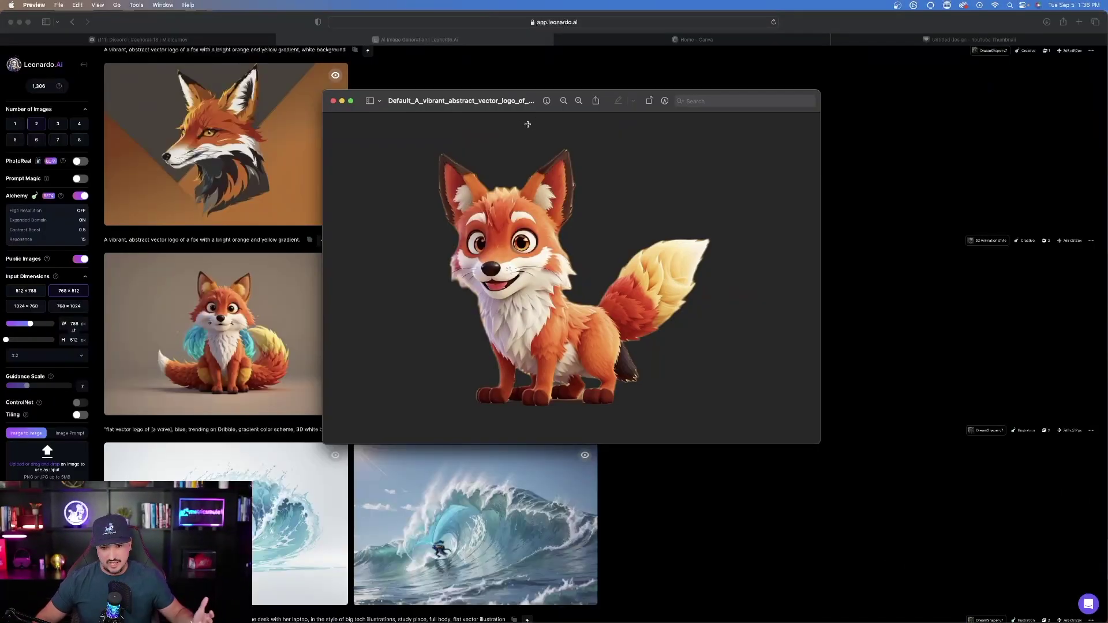
{"action": "left_click_drag", "start_coordinate": [507, 103], "coordinate": [508, 105]}
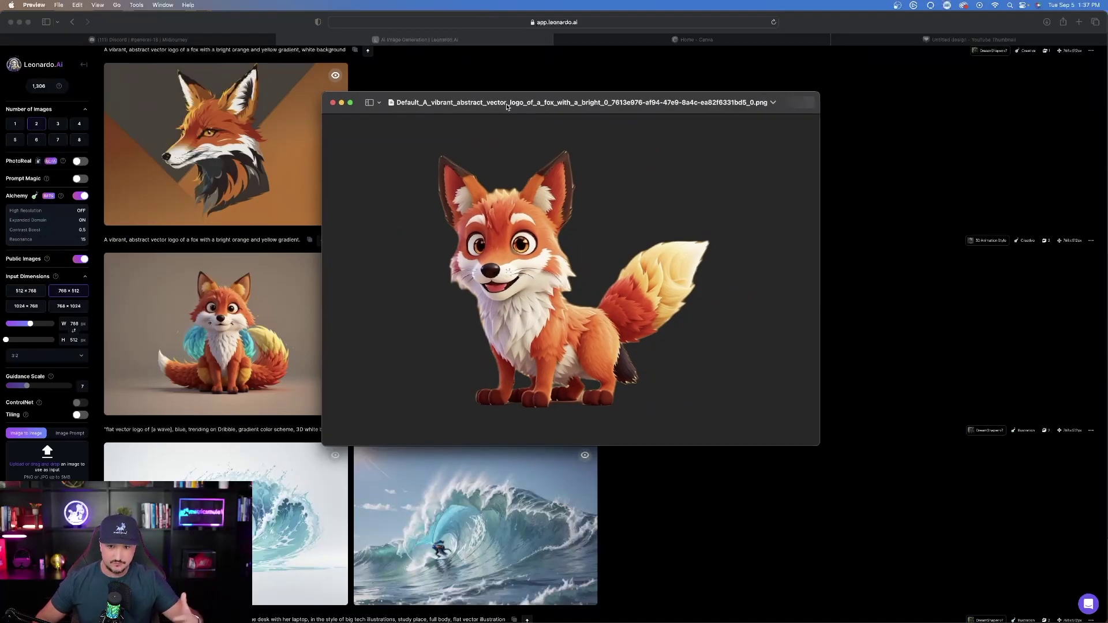